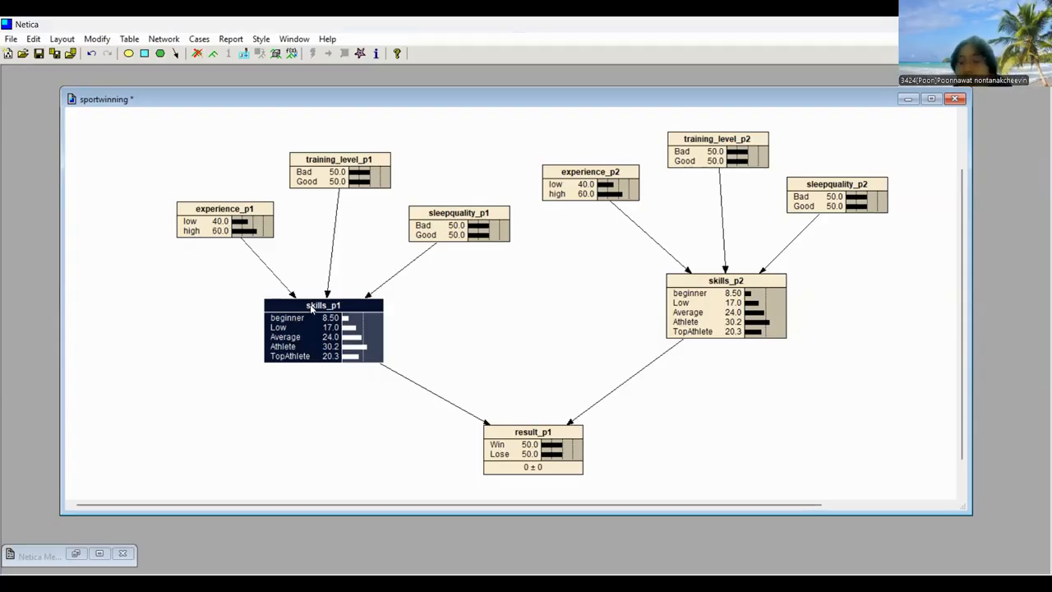
Set the skills_p2 finding to TopAthlete and try skills_p1 first as beginner, followed by Low.
drag(310, 312, 327, 315)
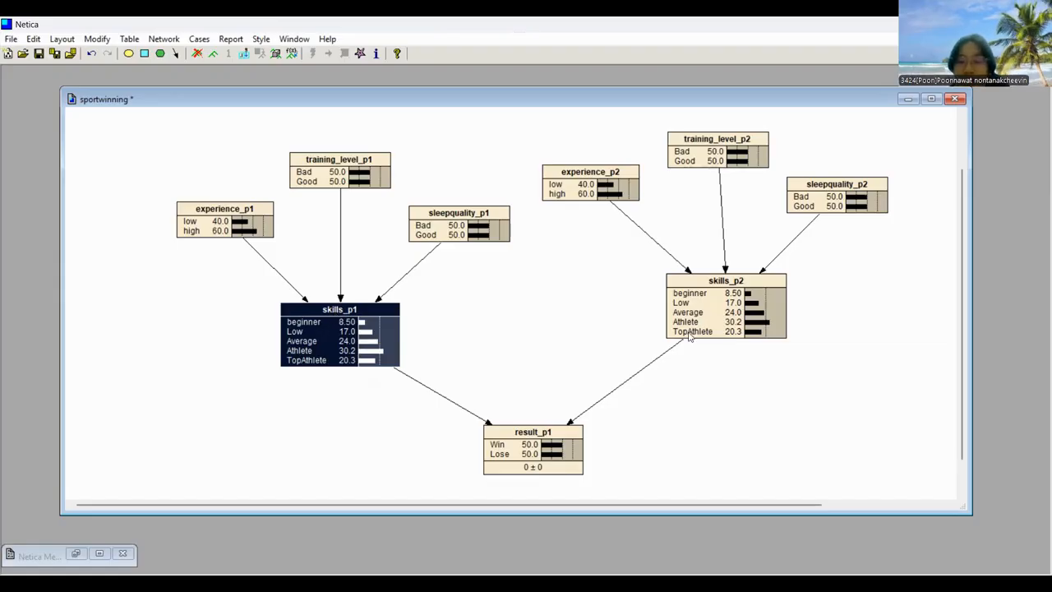
click(365, 323)
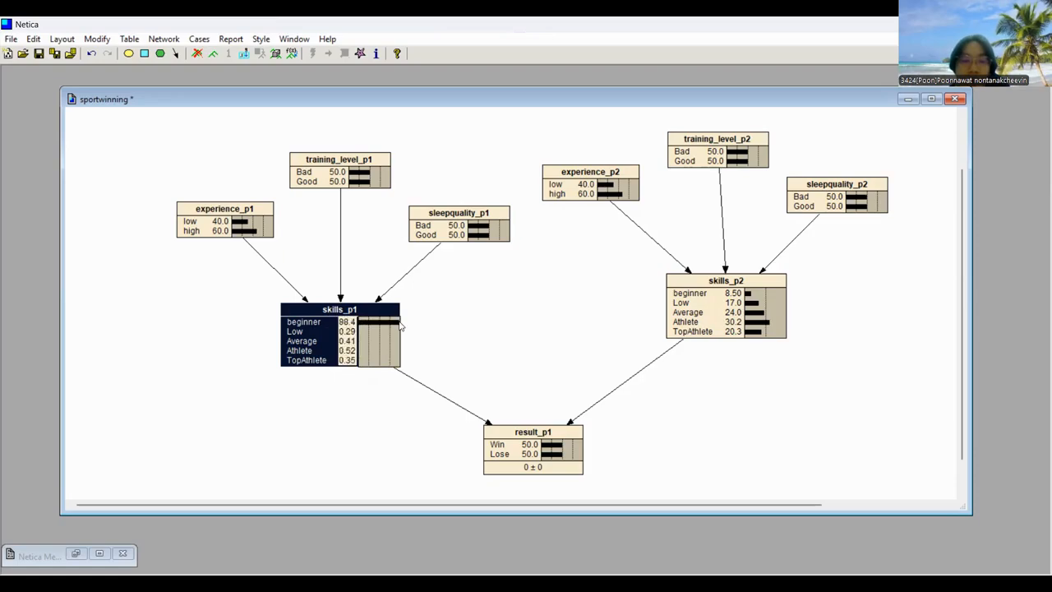
click(773, 331)
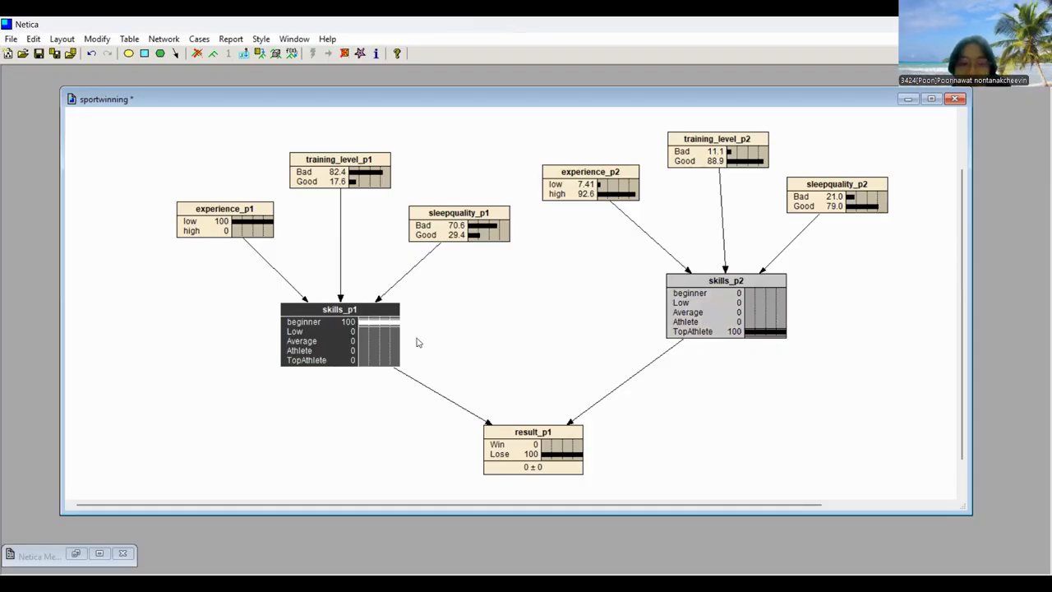
click(357, 332)
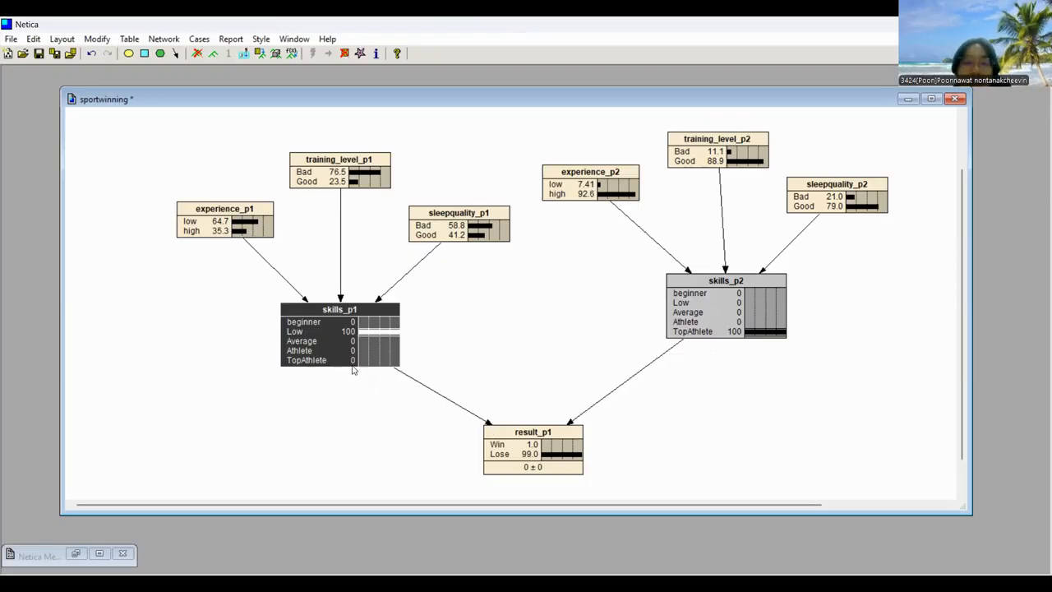
Open the result_p1 probability table, review the Win and Lose percentages for all skill combinations, and close it.
click(500, 431)
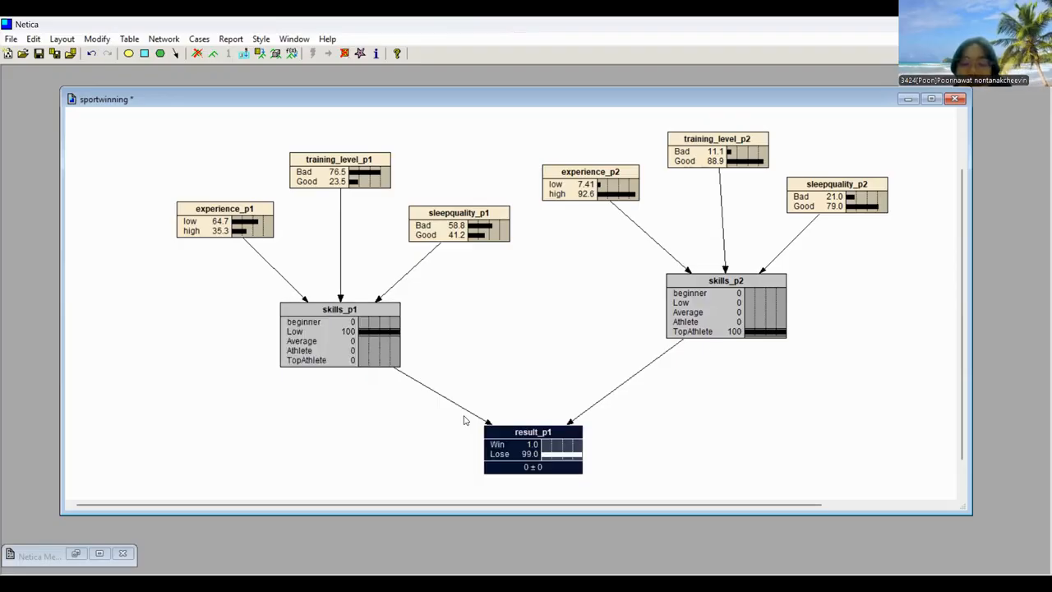
double_click(510, 432)
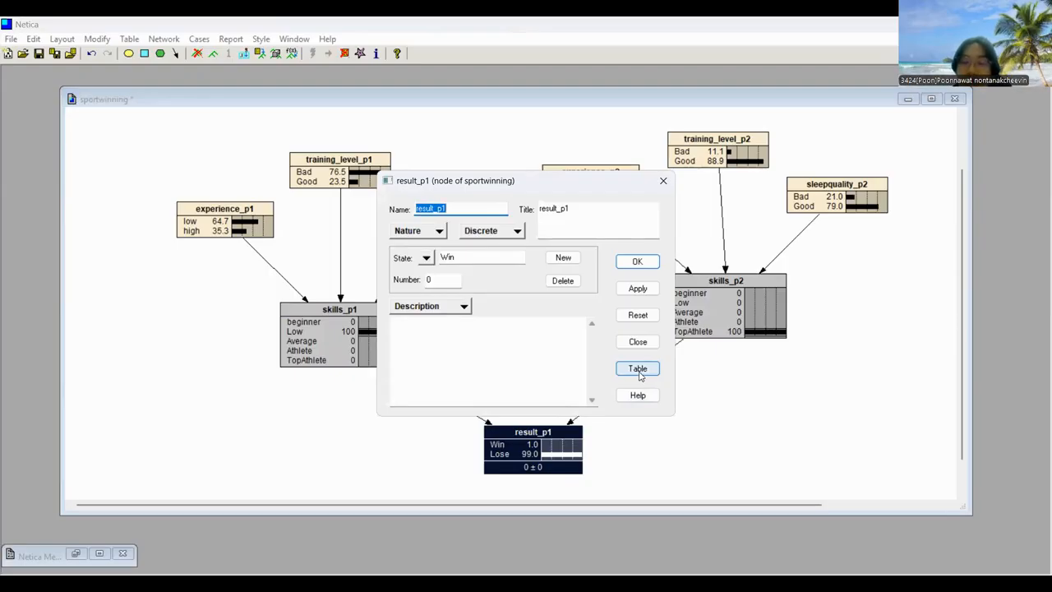
click(638, 368)
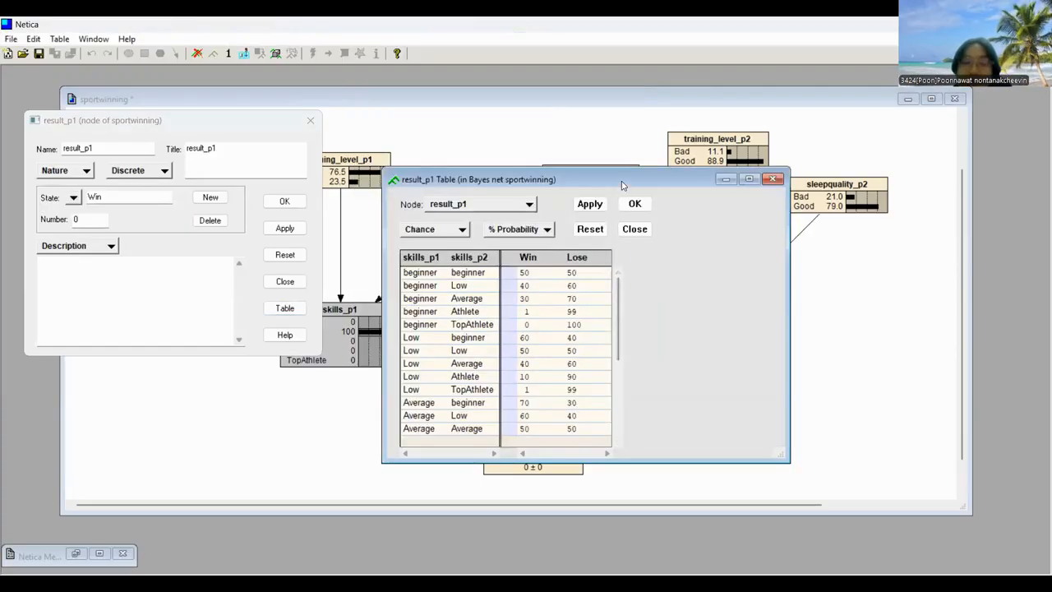
drag(622, 185, 575, 122)
scroll(569, 258, down, 1)
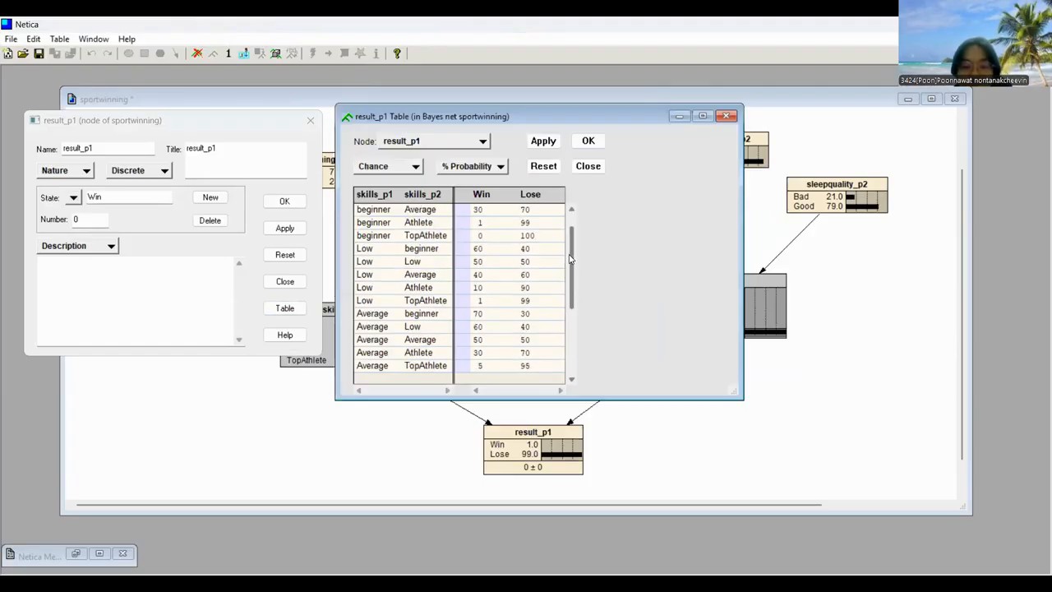
drag(570, 259, 574, 326)
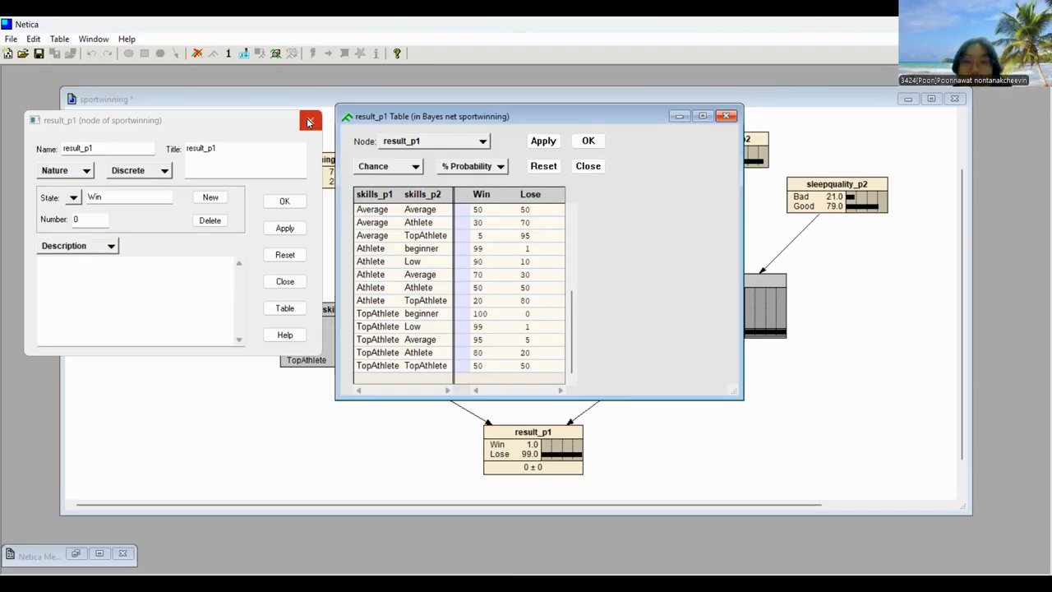
click(732, 118)
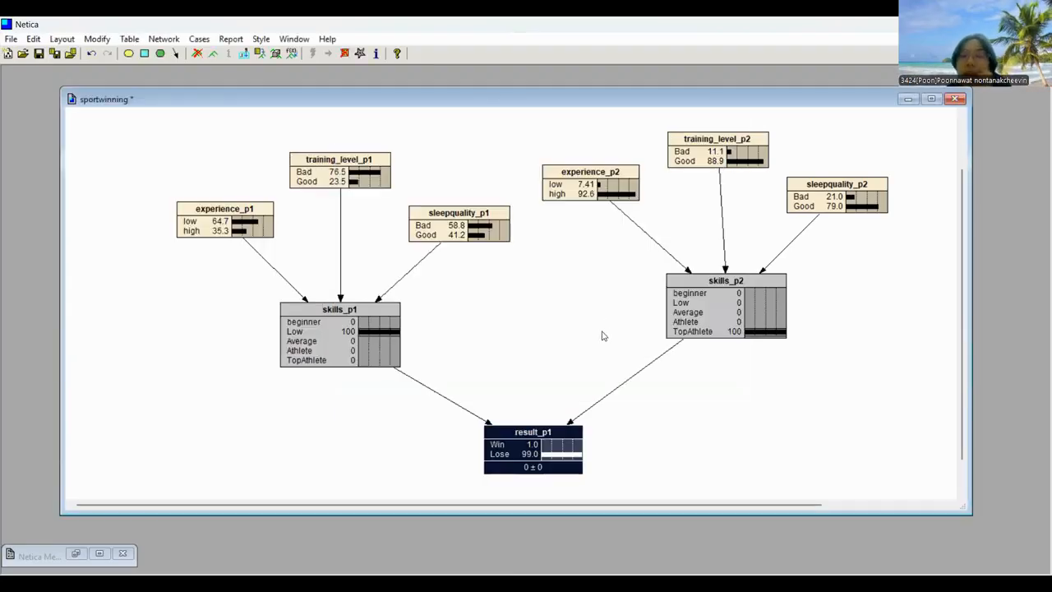
Spread out the player 1 nodes by repositioning experience_p1, training_level_p1 and sleepquality_p1 around skills_p1.
click(343, 316)
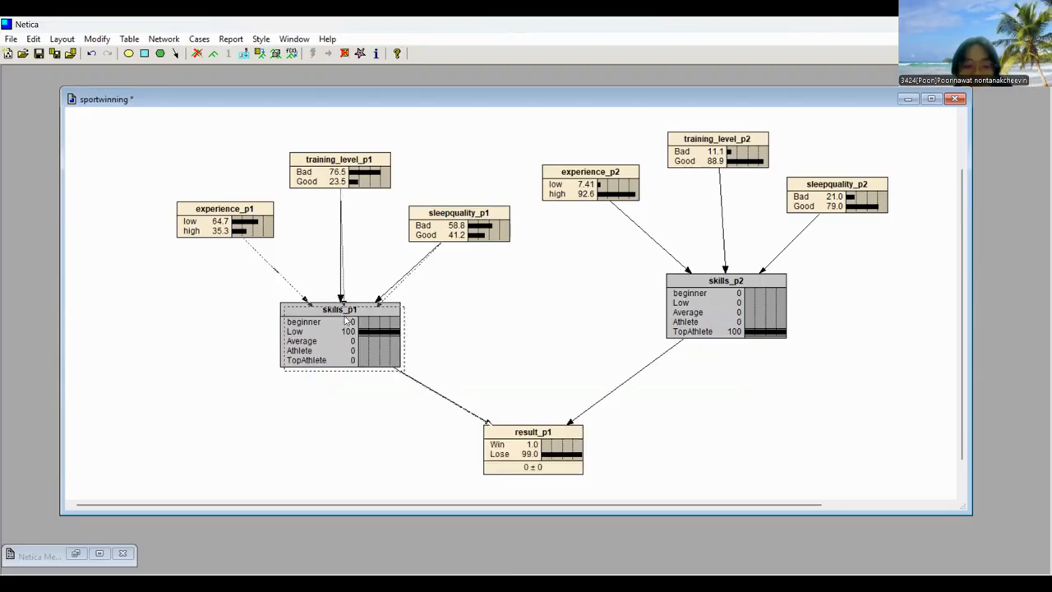
drag(347, 319, 349, 322)
drag(240, 216, 238, 221)
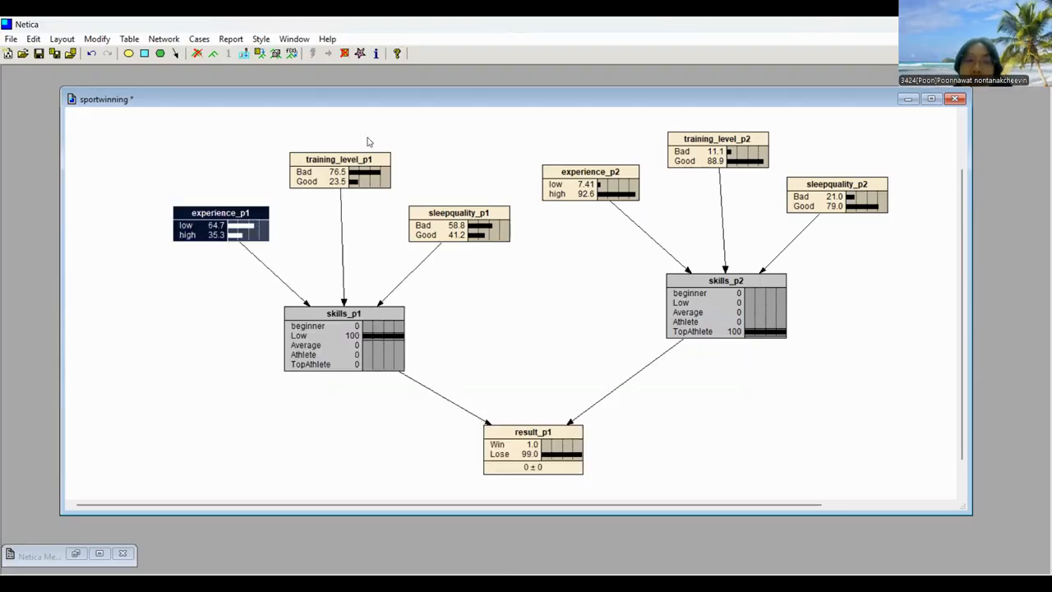
drag(351, 162, 364, 162)
drag(446, 222, 463, 238)
drag(228, 215, 199, 211)
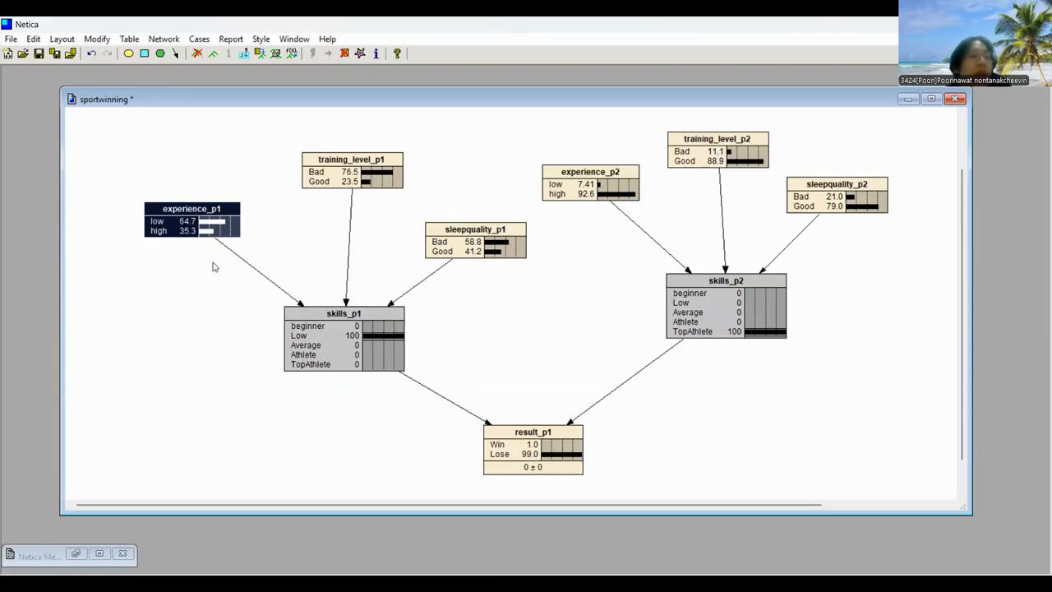
click(312, 317)
drag(311, 318, 302, 317)
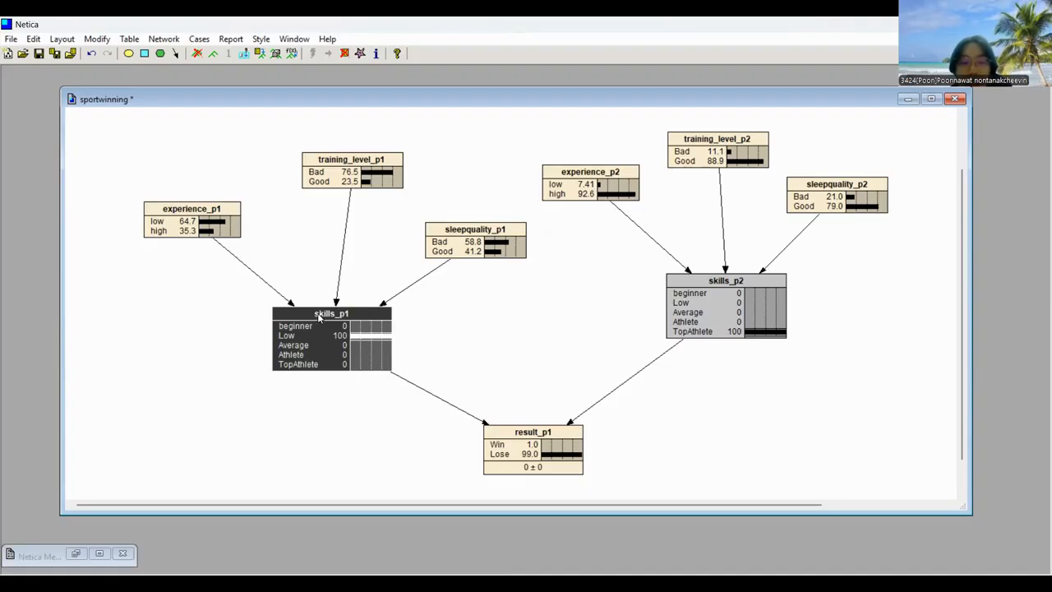
Open the skills_p1 probability table and place it beside the node's properties dialog for viewing.
double_click(319, 317)
click(638, 368)
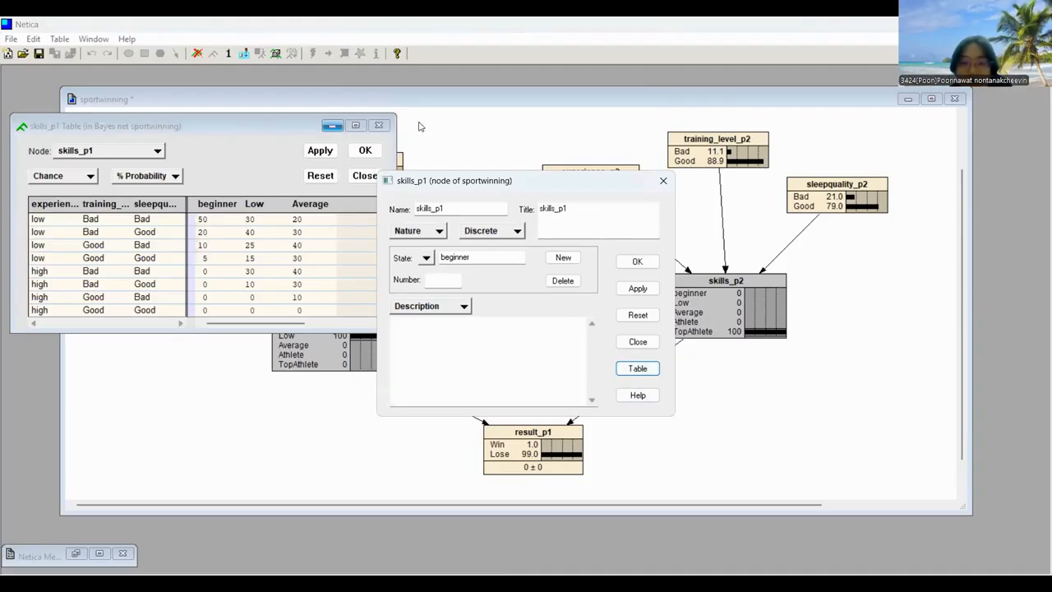
drag(236, 126, 420, 124)
drag(552, 192, 823, 174)
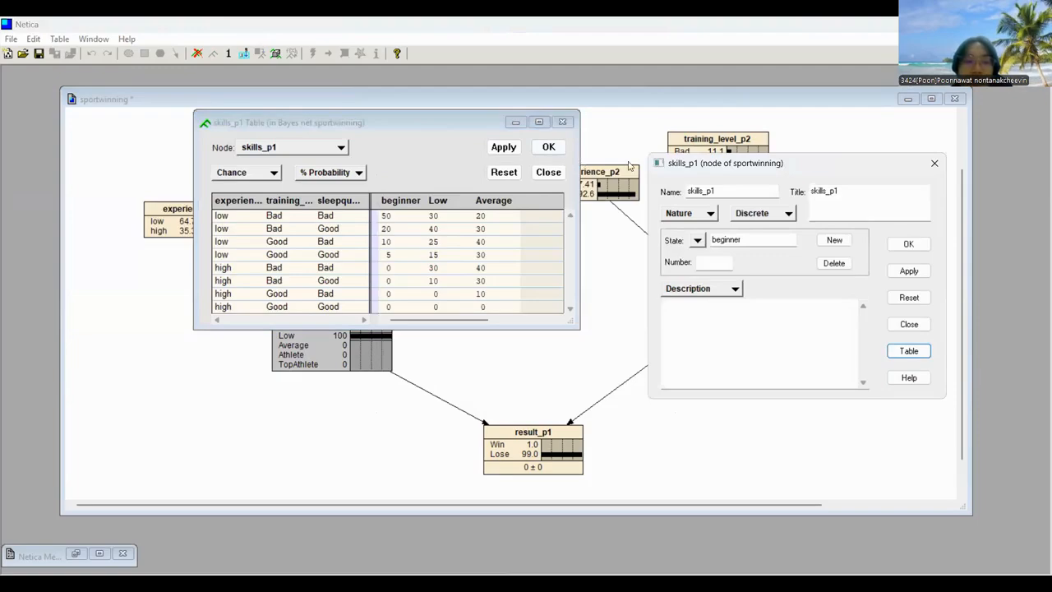
click(411, 335)
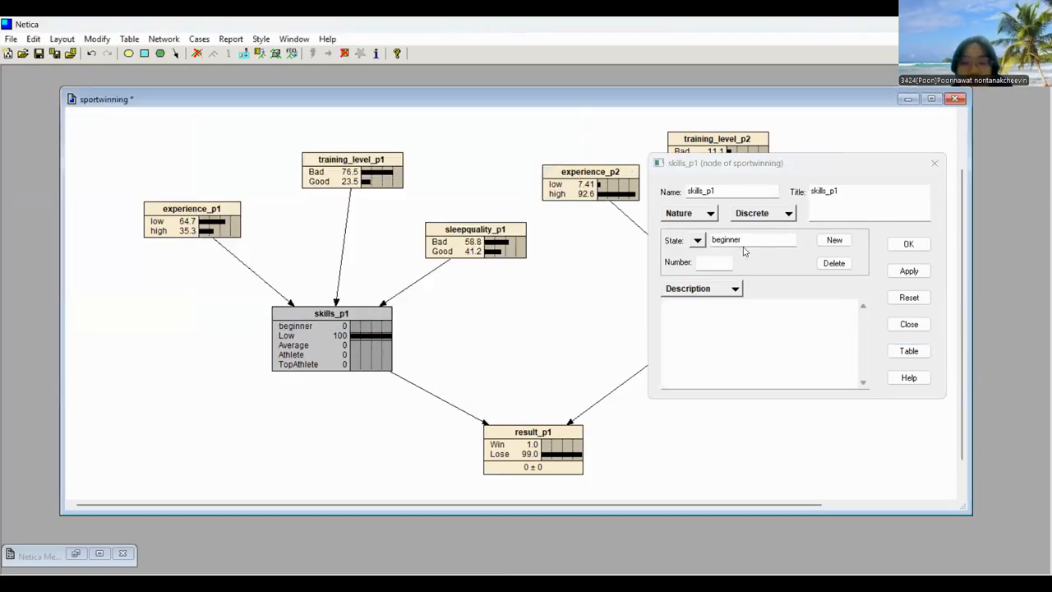
Reopen the skills_p1 probability table, examine how the three parent factors affect skill levels, and close its windows.
click(332, 315)
double_click(362, 317)
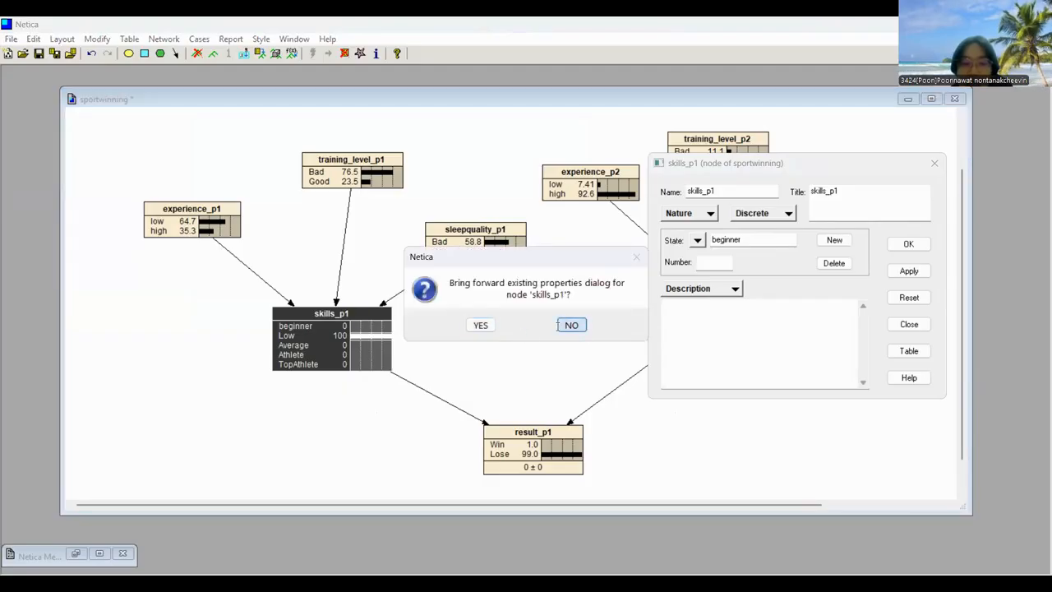
click(572, 326)
click(633, 371)
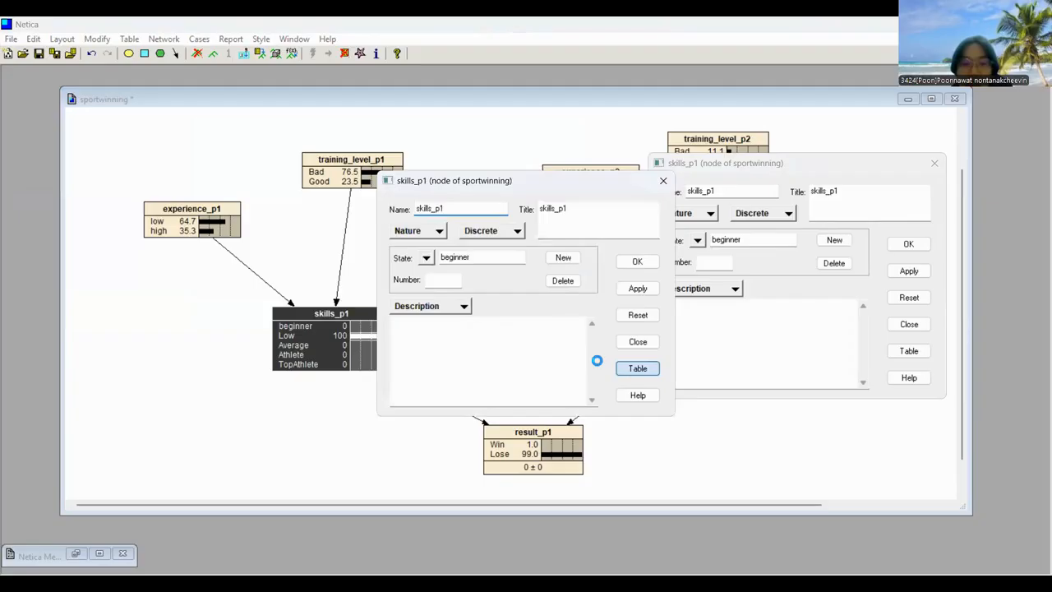
click(476, 322)
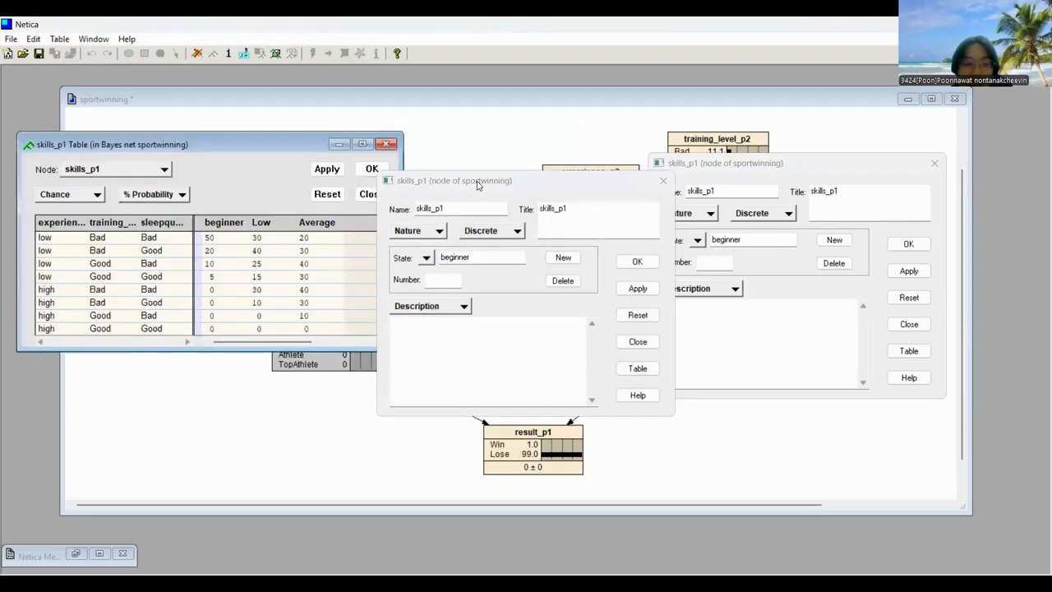
drag(477, 186, 580, 197)
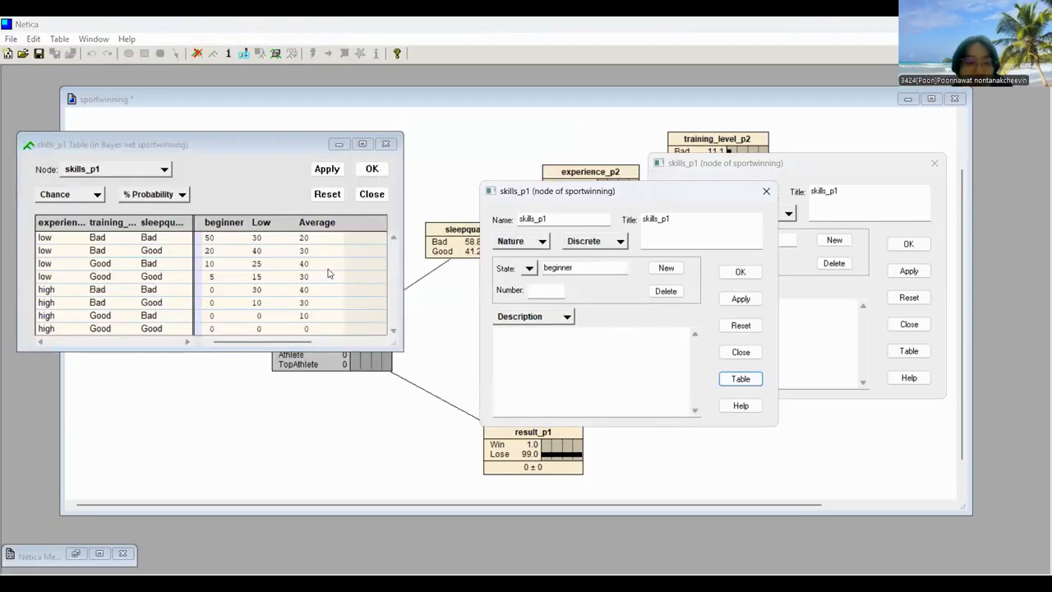
click(281, 342)
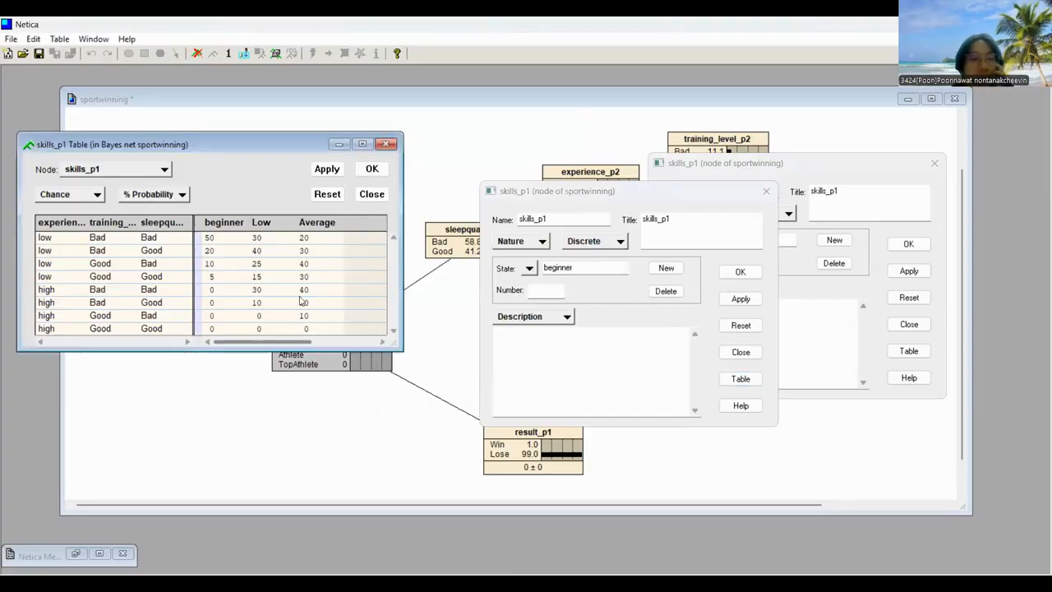
click(386, 145)
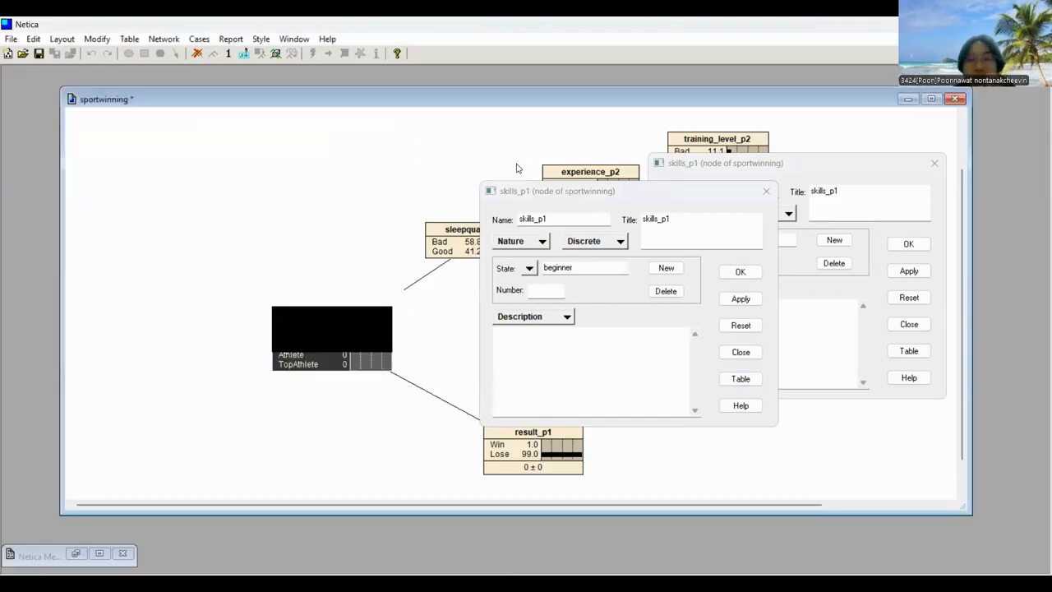
click(938, 168)
Replace the skills_p1 and skills_p2 findings with player 1 evidence: experience_p1 100% high and sleepquality_p1 75% Bad, 25% Good.
click(288, 335)
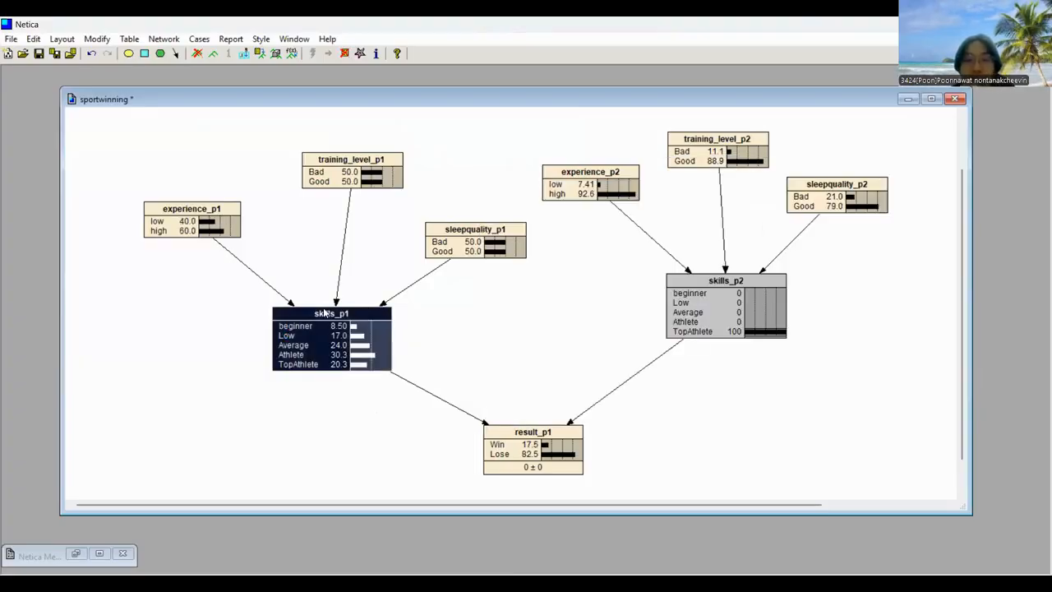
click(685, 332)
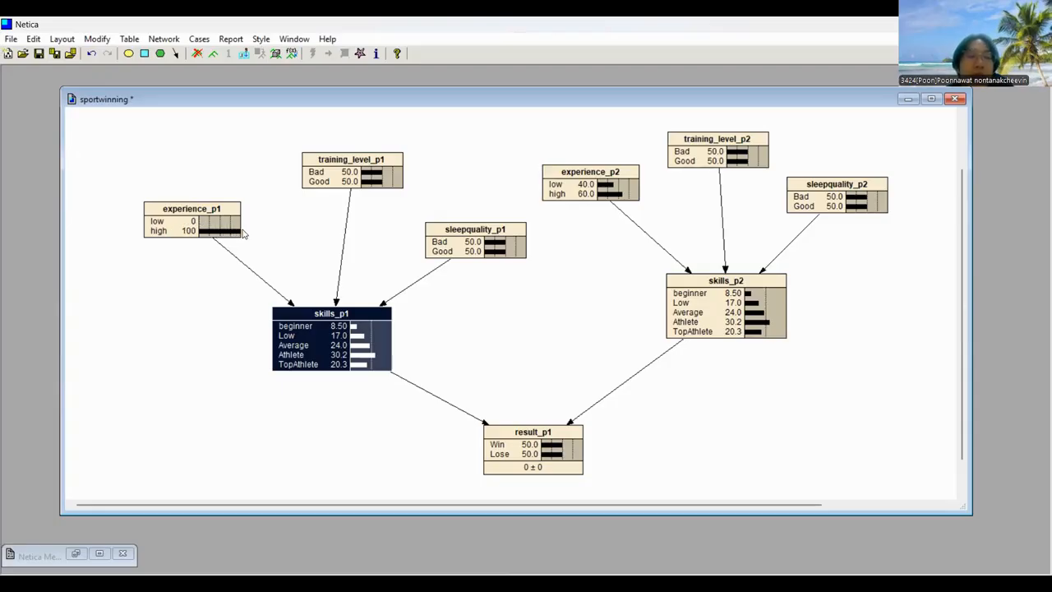
click(190, 231)
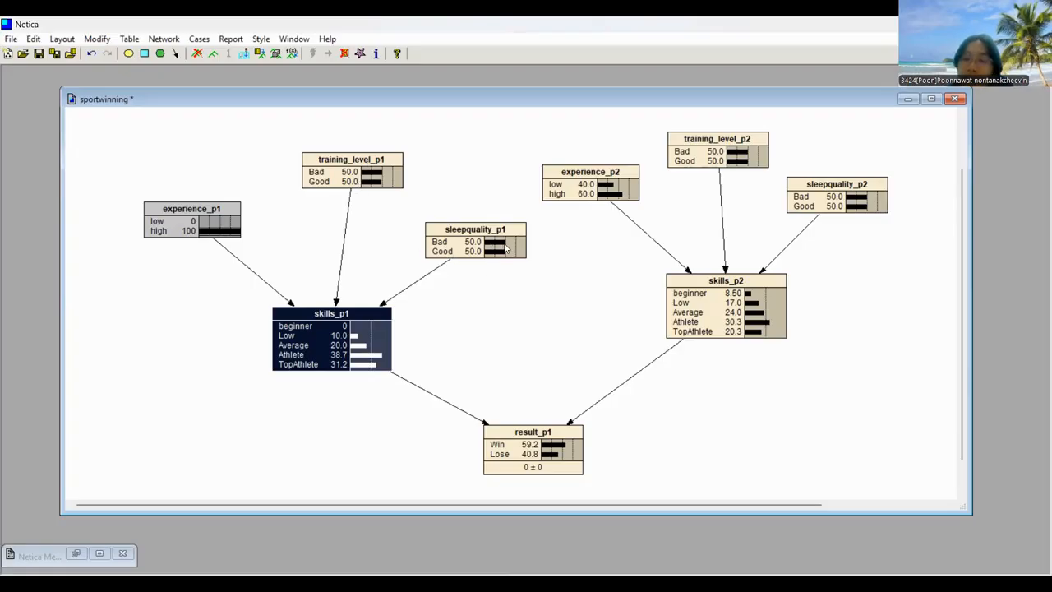
drag(505, 244, 515, 247)
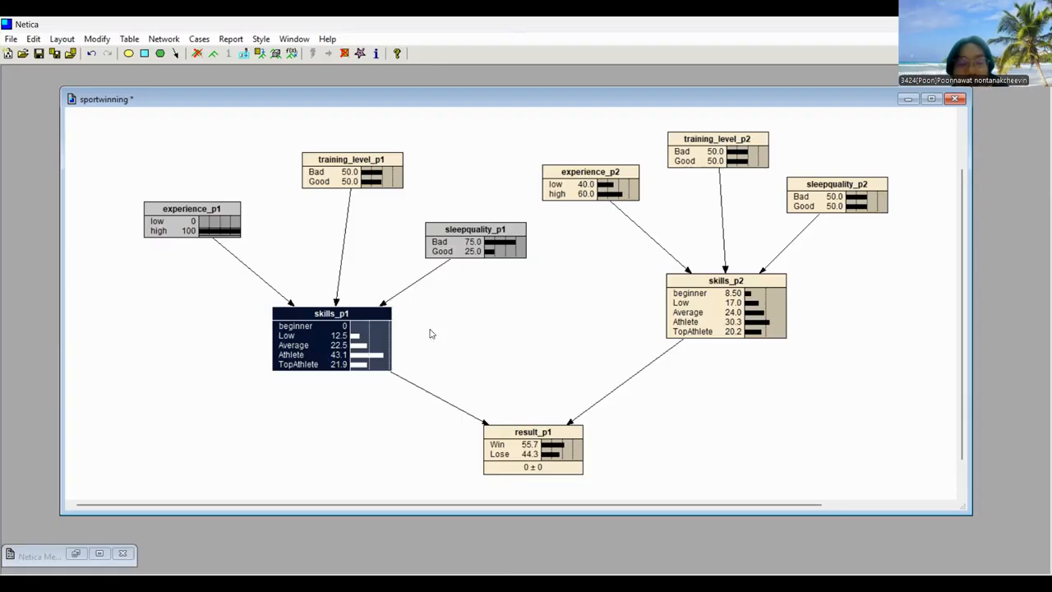
Enter player 2 findings: experience_p2 100% low, training_level_p2 100% Good and sleepquality_p2 100% Bad.
drag(571, 176, 564, 168)
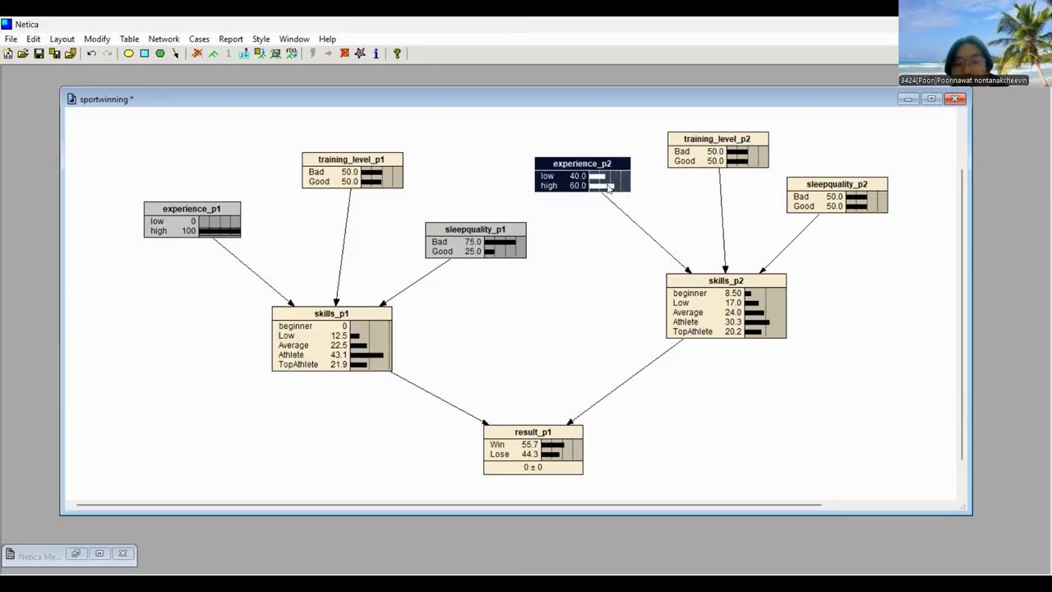
click(603, 177)
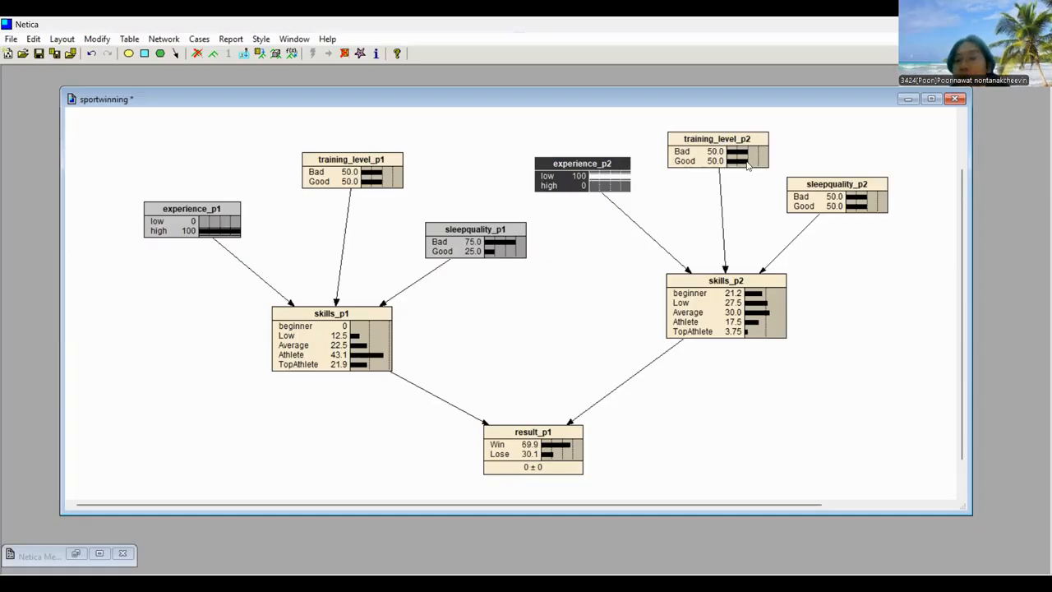
click(745, 161)
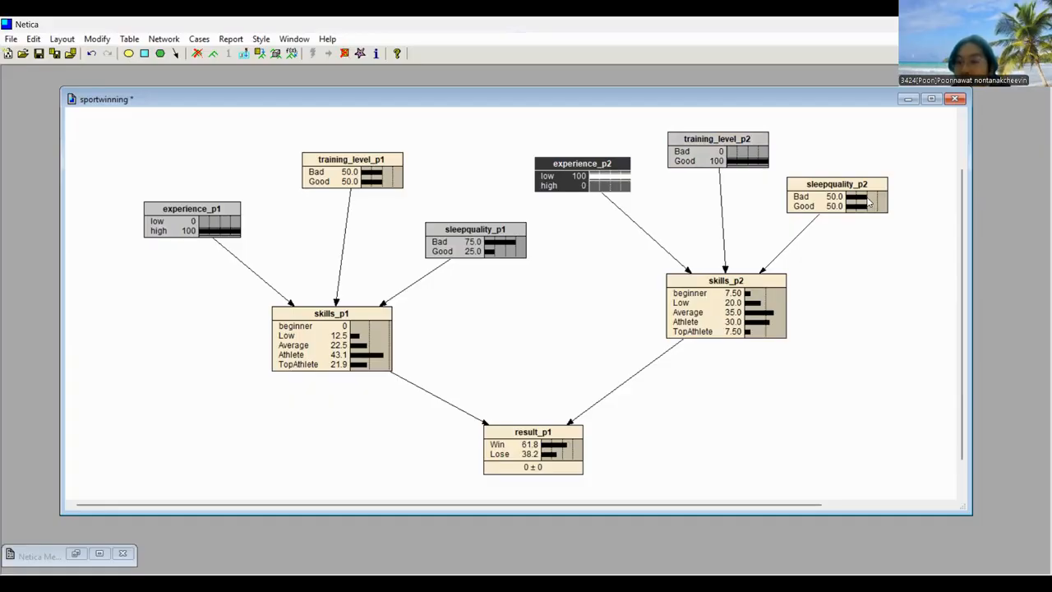
drag(870, 202, 782, 205)
drag(859, 202, 912, 198)
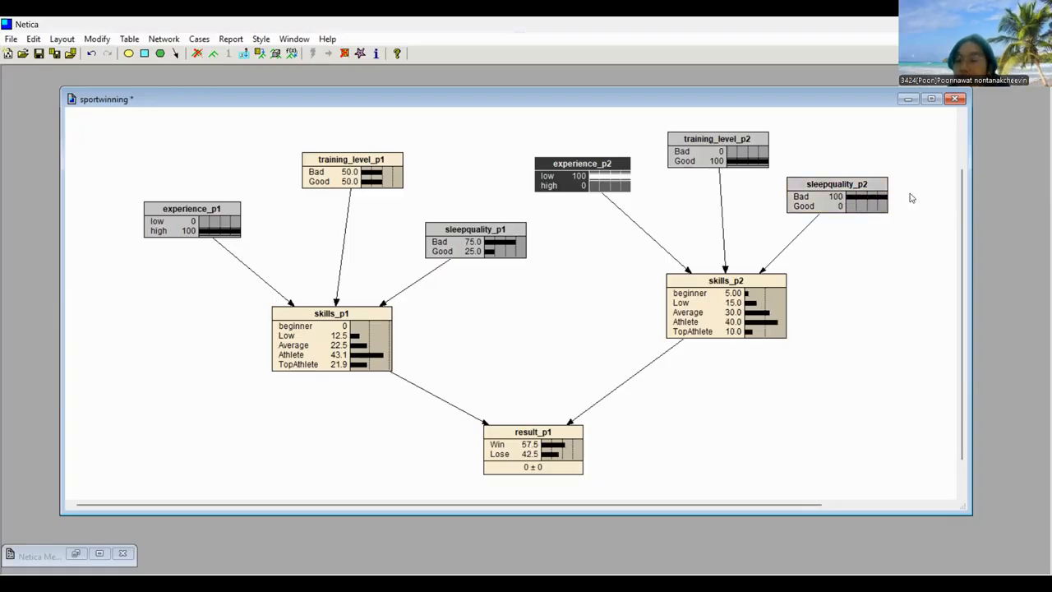
Move the skills_p2 node slightly up and left, and the skills_p1 node slightly up and right.
click(721, 283)
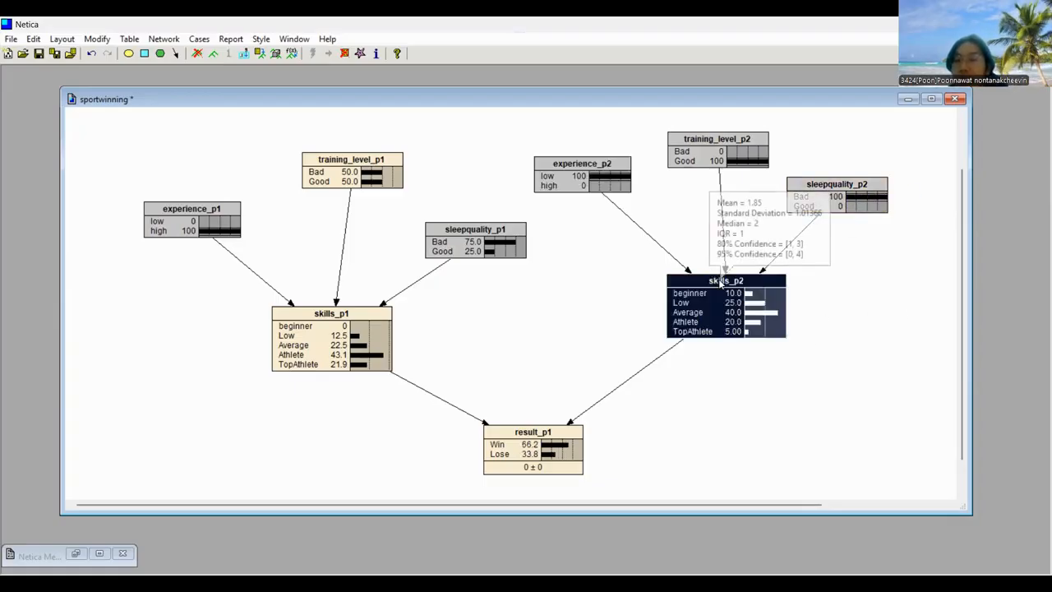
mouse_move(721, 283)
mouse_down()
mouse_move(713, 270)
mouse_move(713, 278)
mouse_up()
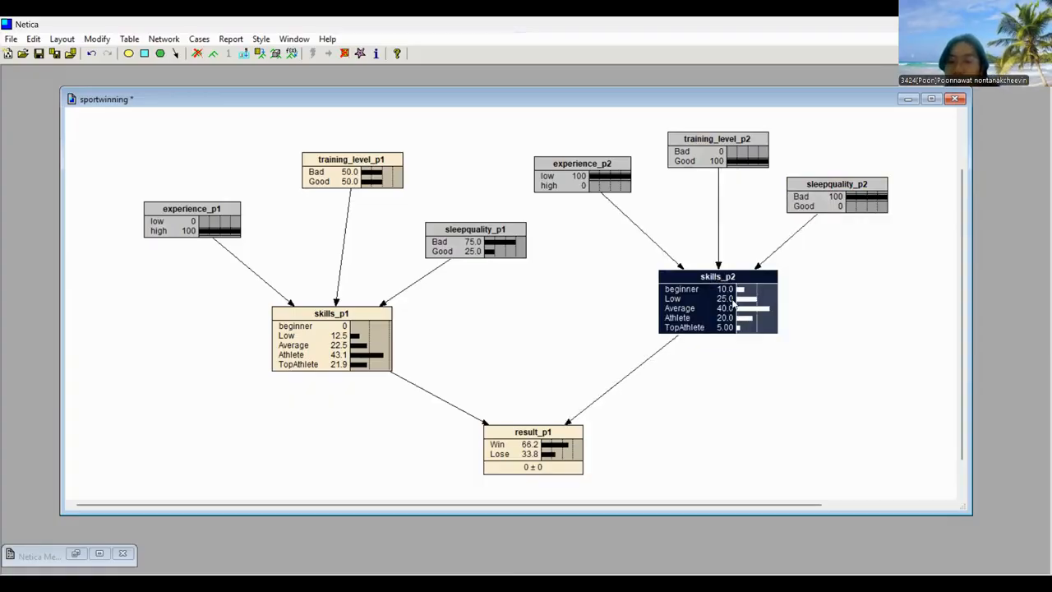
drag(343, 315, 351, 307)
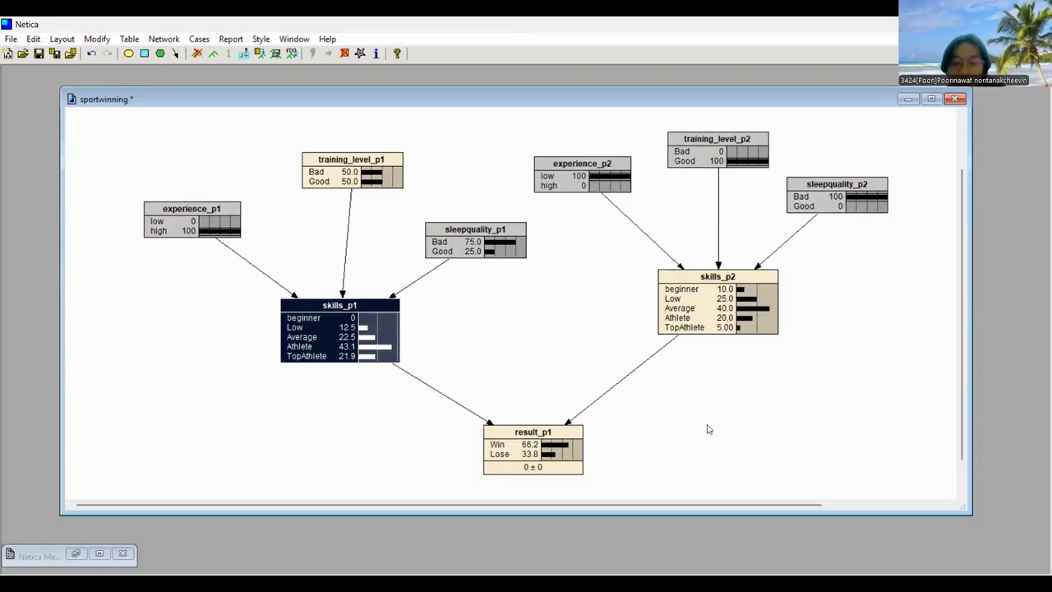
double_click(351, 330)
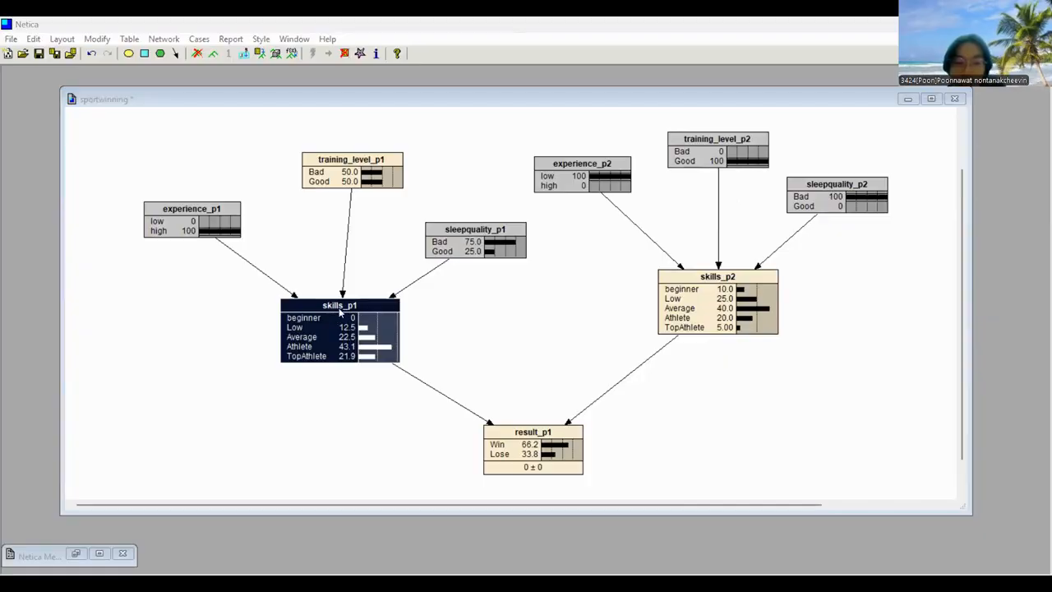
click(339, 311)
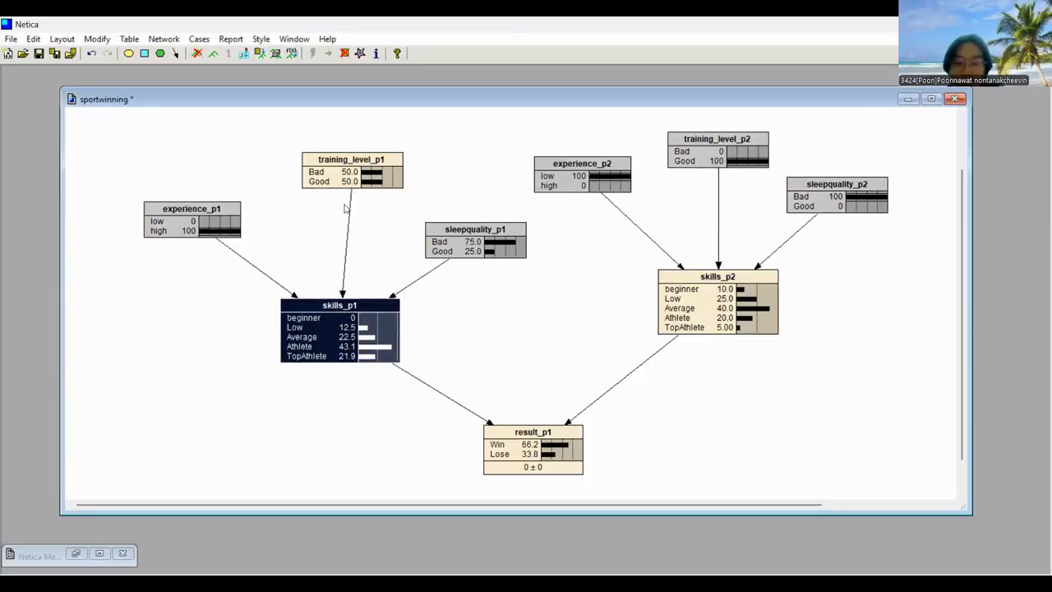